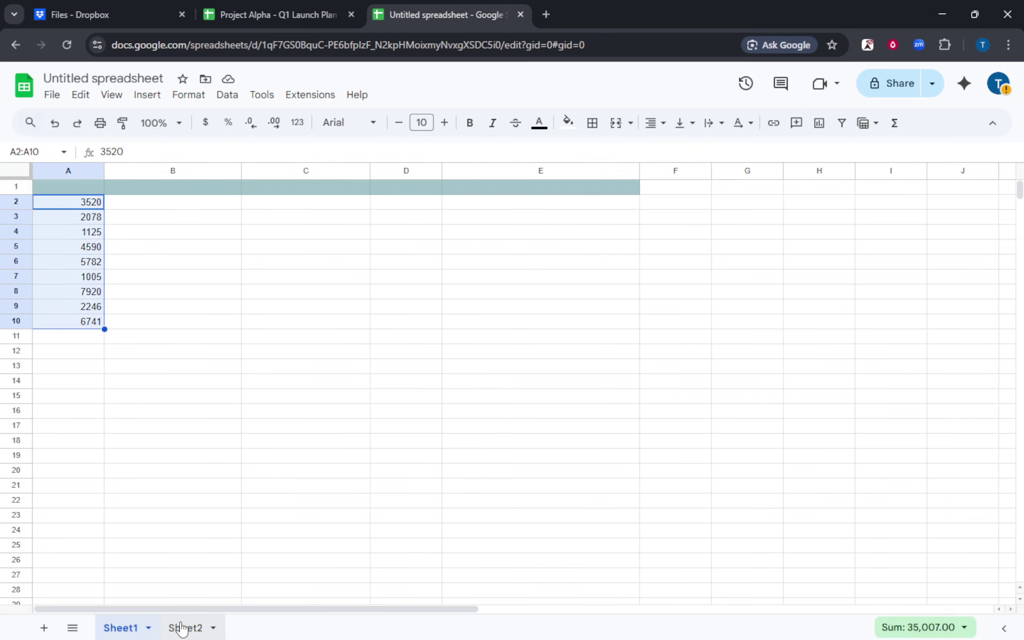
Step: Switch to Sheet2 to see the nine values imported from Sheet1 in column A
click(182, 628)
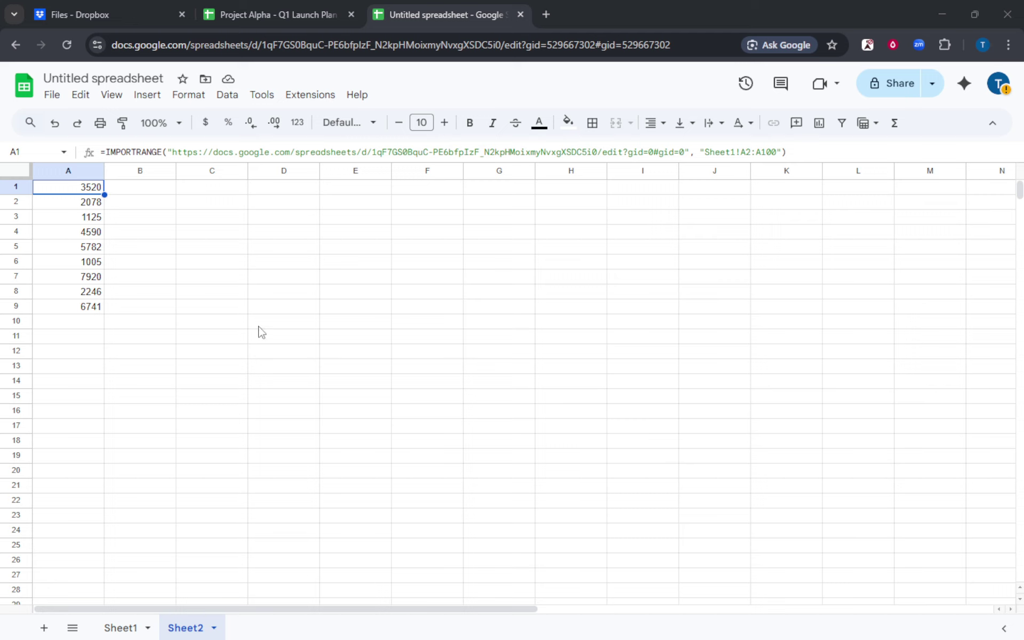
click(122, 628)
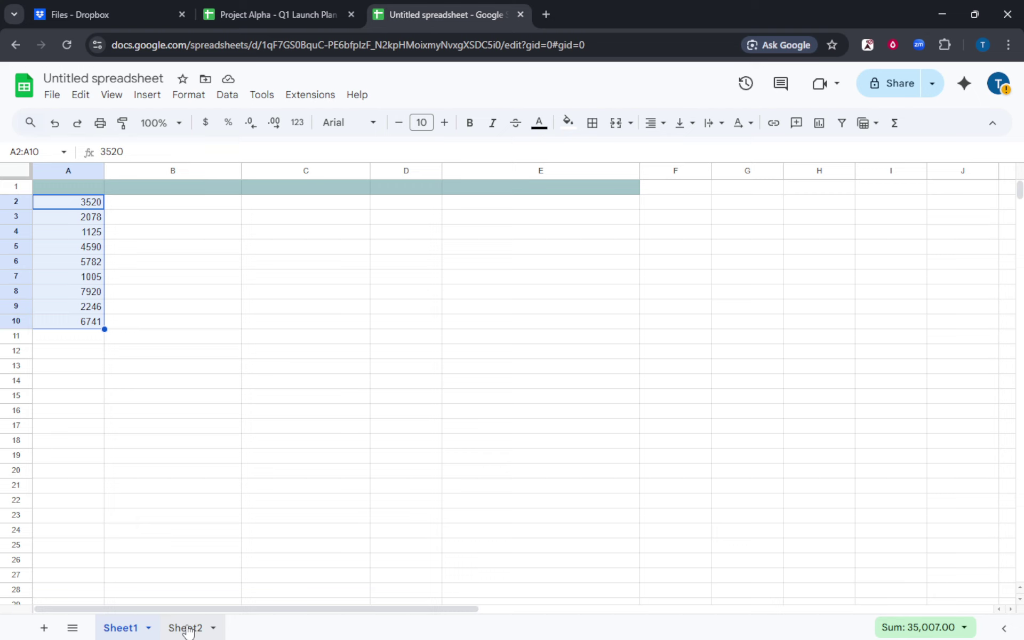
click(187, 628)
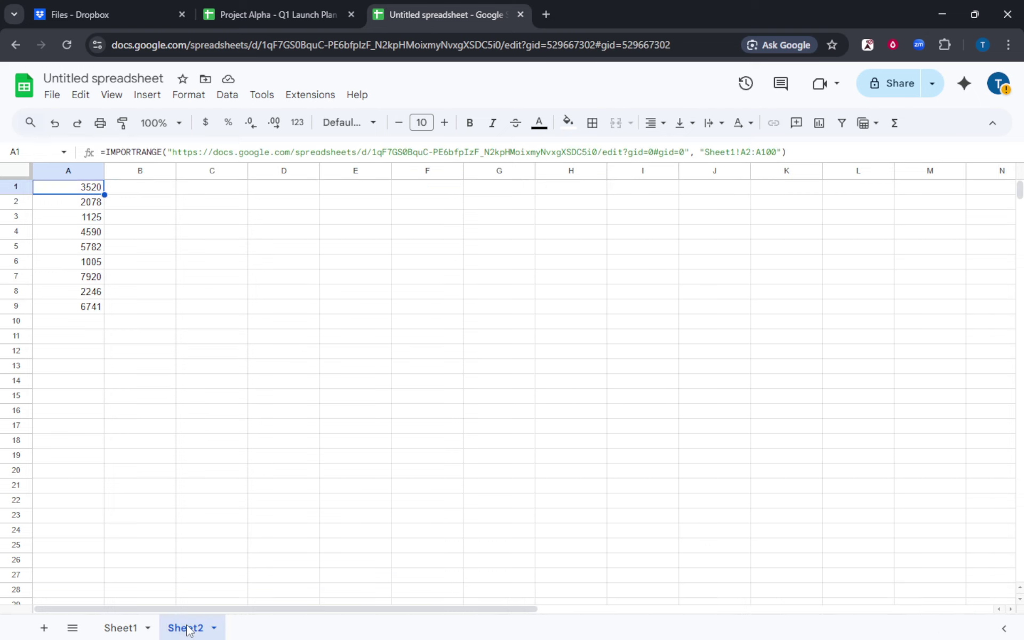
click(128, 630)
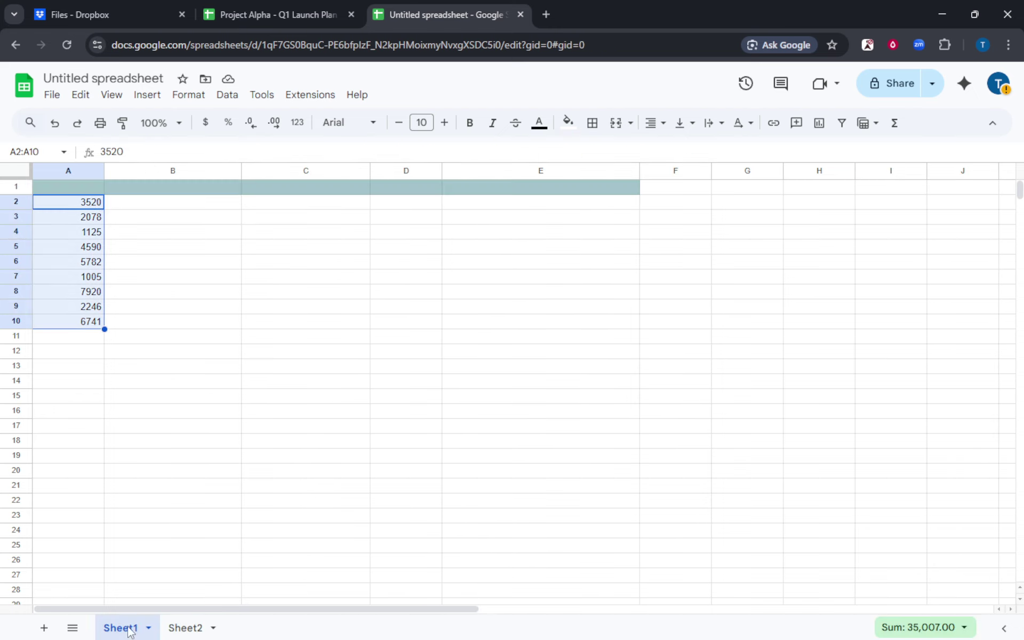
click(199, 631)
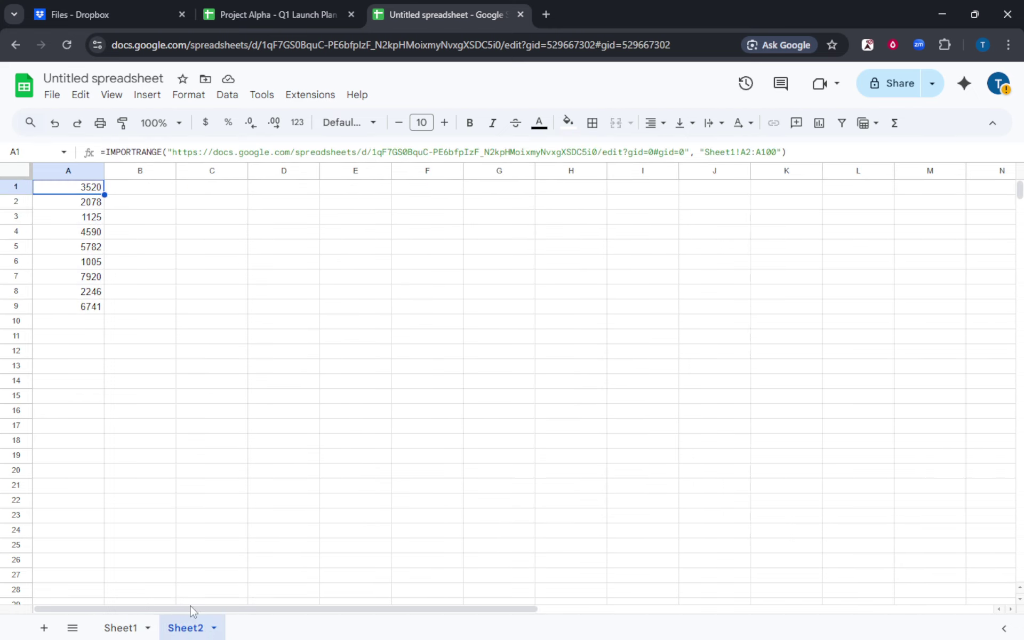
click(180, 371)
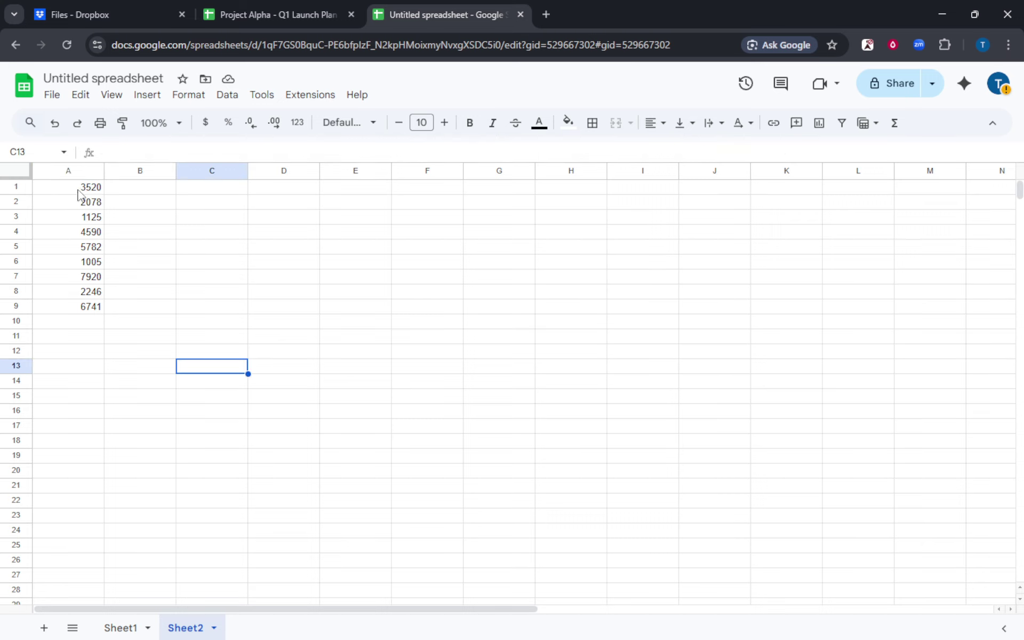
Step: Delete the imported values in A1:A9 of Sheet2 and select the now-empty A1
drag(85, 188, 89, 308)
key(Delete)
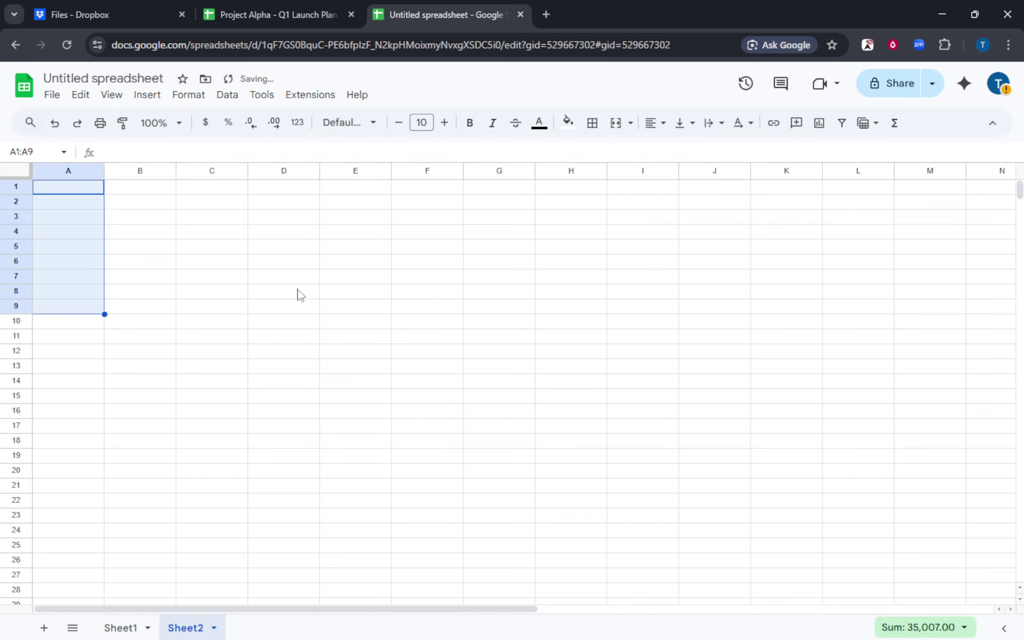
click(327, 293)
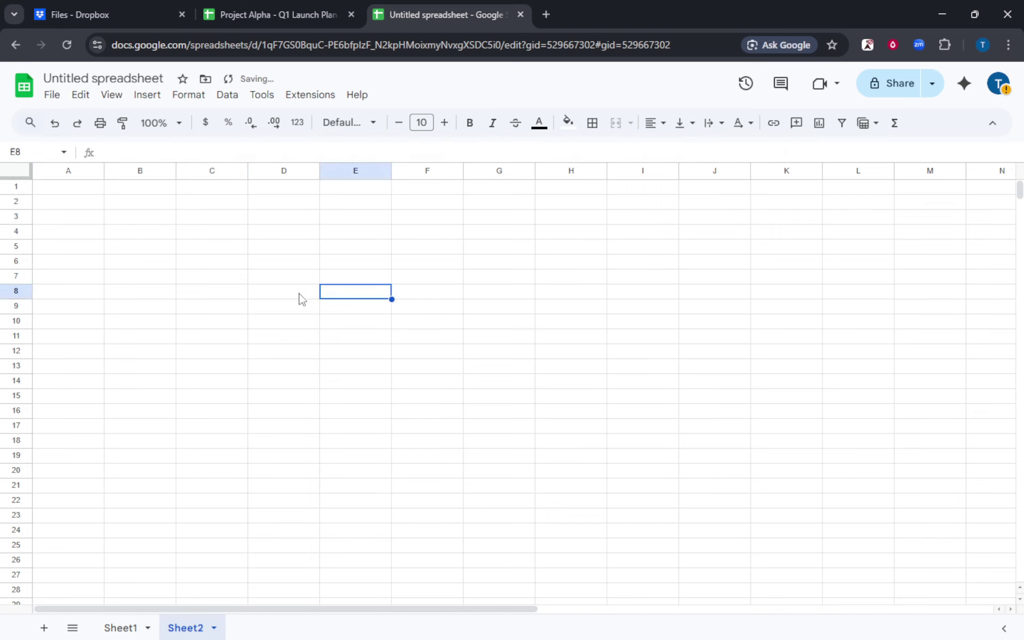
click(72, 191)
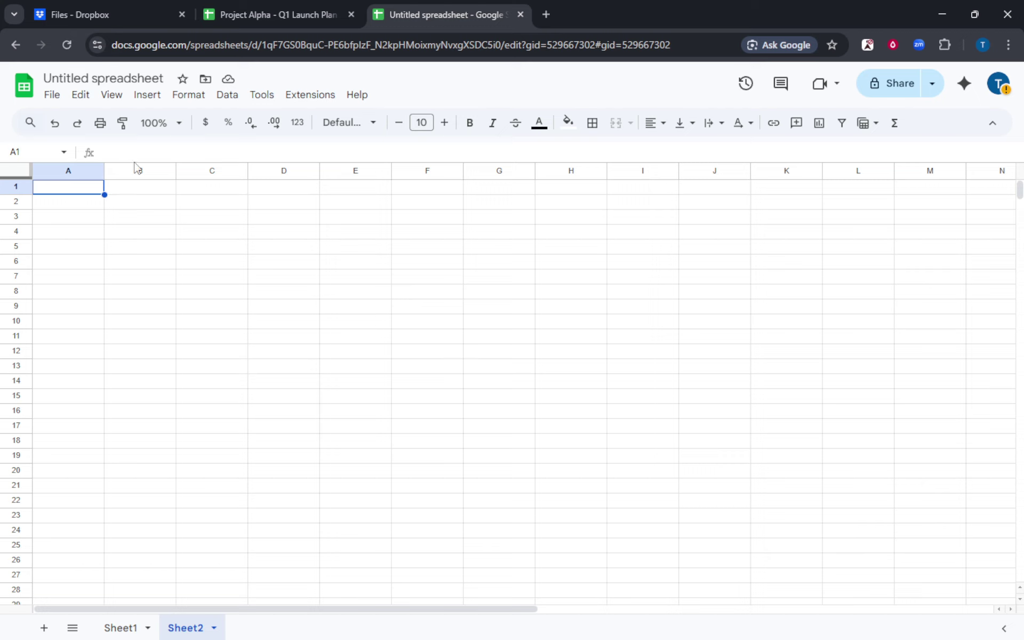
Step: Enter =Sheet1!A2 + Sheet2!A2 in Sheet2's A1, showing 3520, and check the formula
click(121, 151)
text(=Sheet1!A2 + Sheet2!A2)
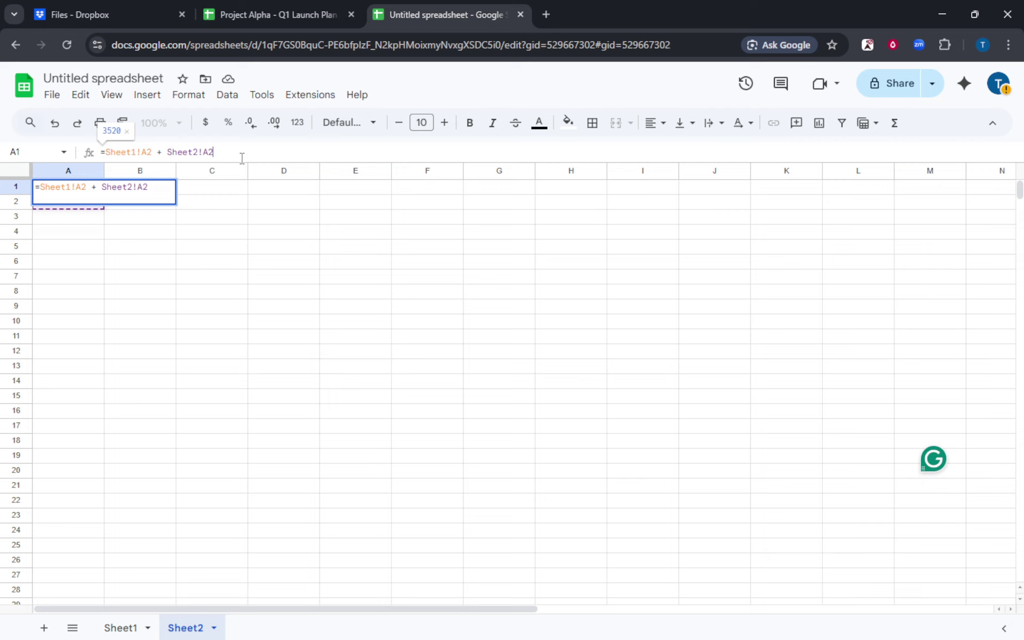
key(Return)
click(166, 307)
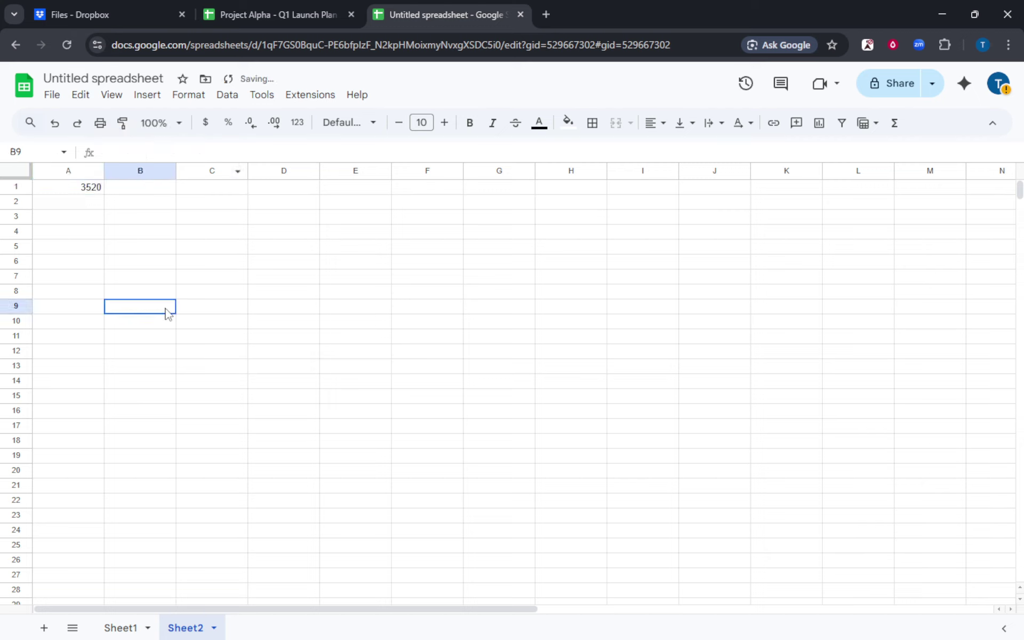
click(92, 193)
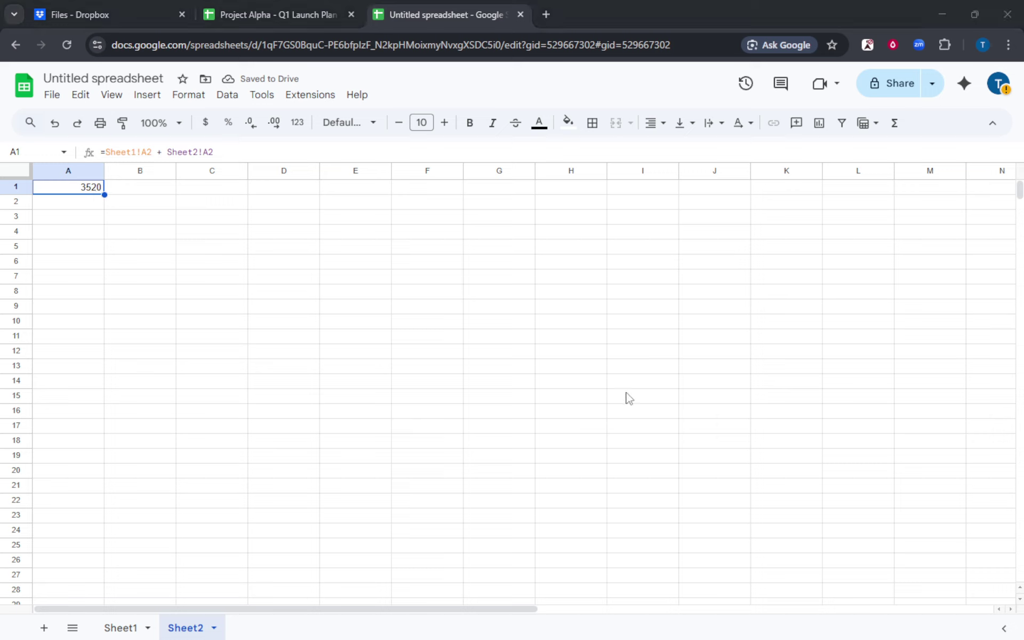
click(475, 356)
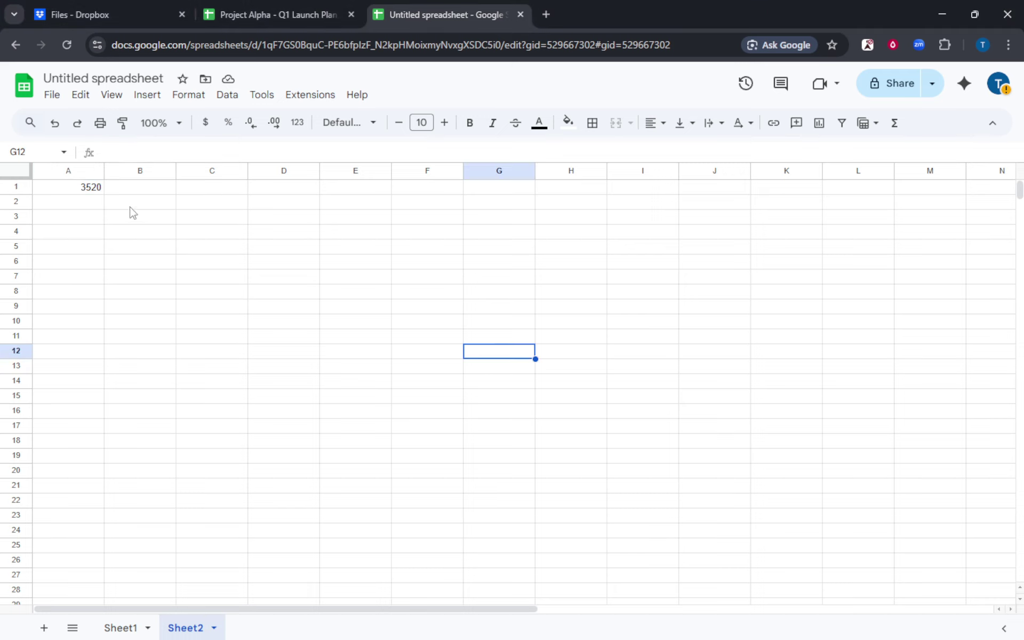
Step: Replace A1's formula with =SUM(Sheet1!A2:A10, Sheet2!A2:A10), giving 35007, and review it
click(88, 193)
key(Delete)
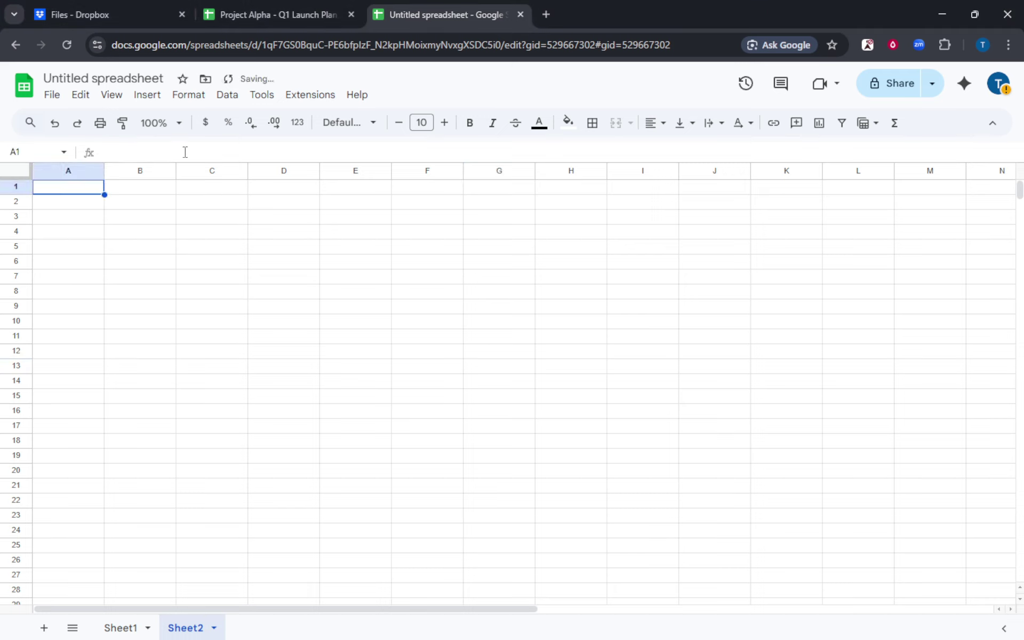
click(186, 152)
text(=SUM(Sheet1!A2:A10, Sheet2!A2:A10))
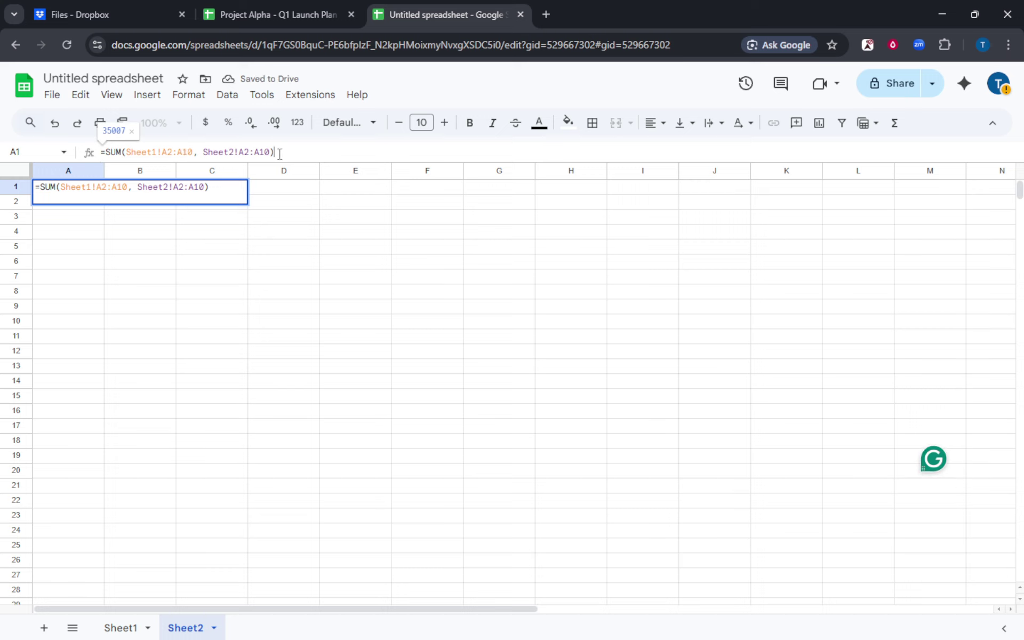
drag(276, 153, 101, 155)
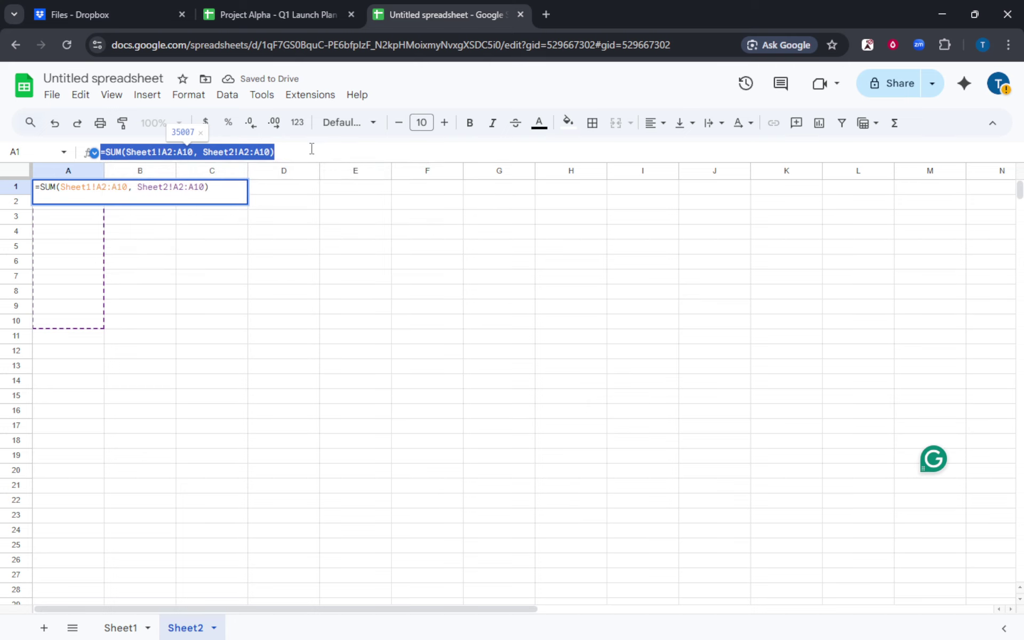
click(335, 149)
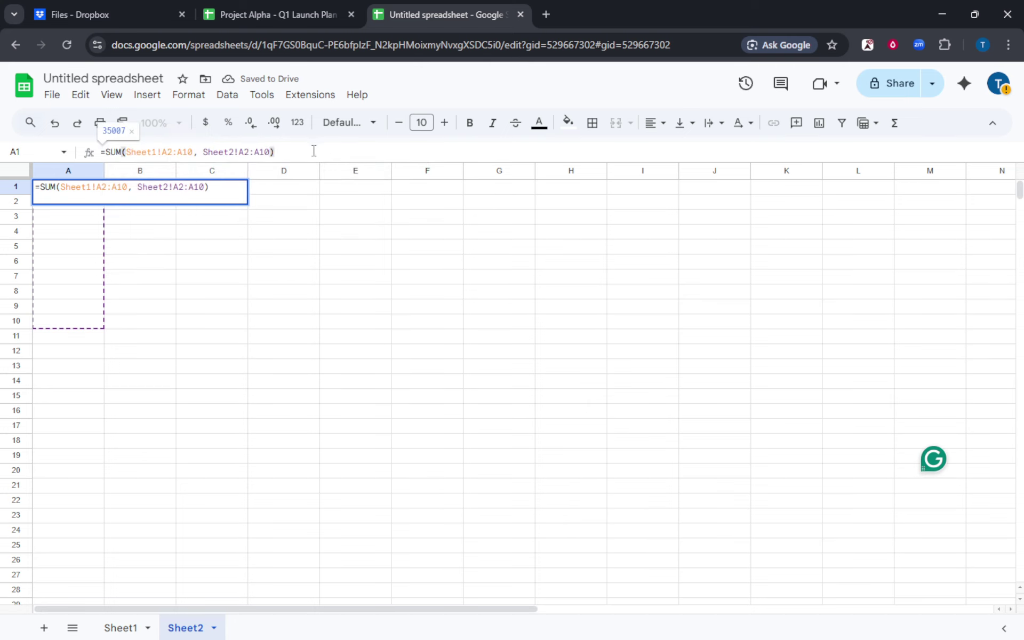
key(Return)
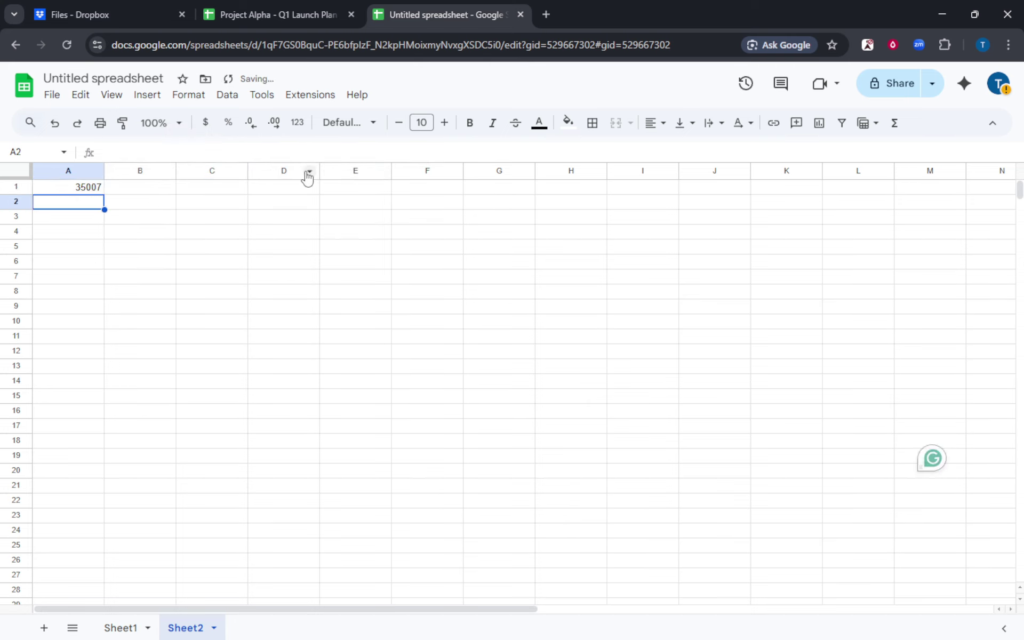
click(288, 320)
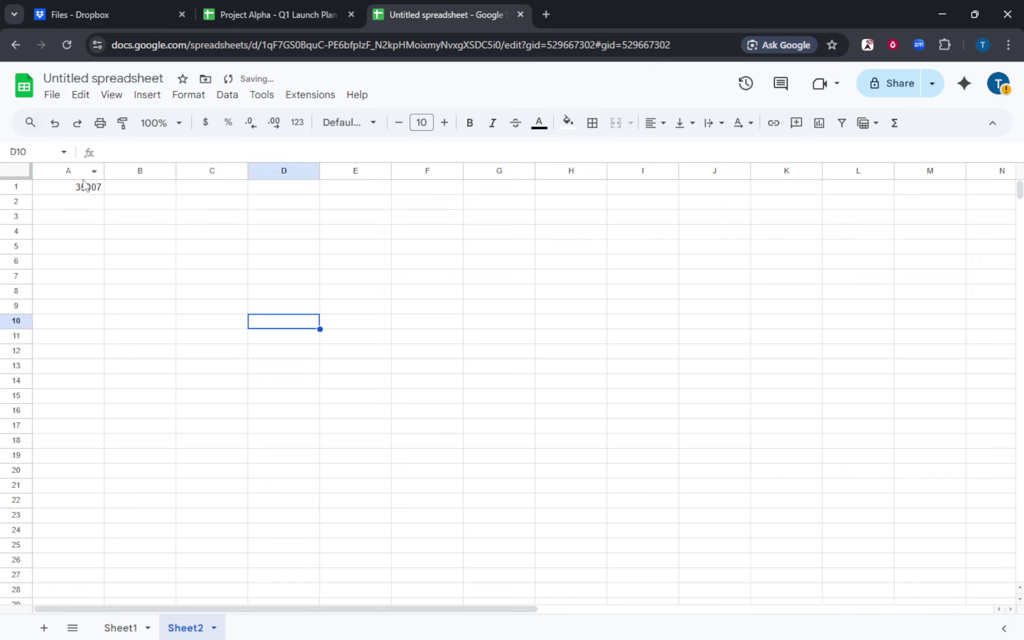
mouse_move(86, 186)
mouse_down()
mouse_move(97, 219)
mouse_move(96, 207)
mouse_up()
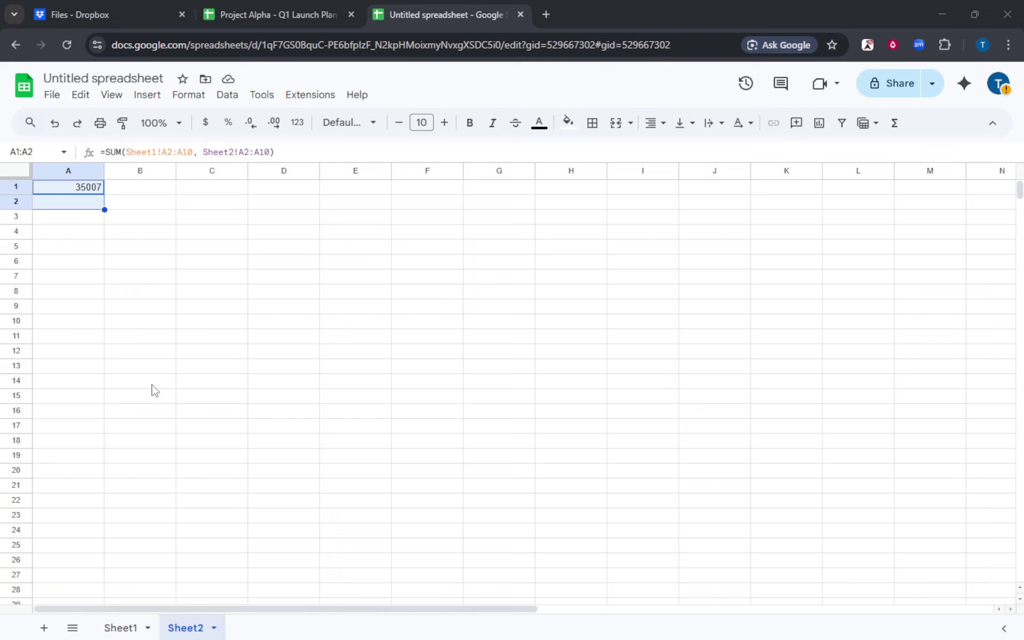
click(50, 321)
drag(170, 295, 160, 278)
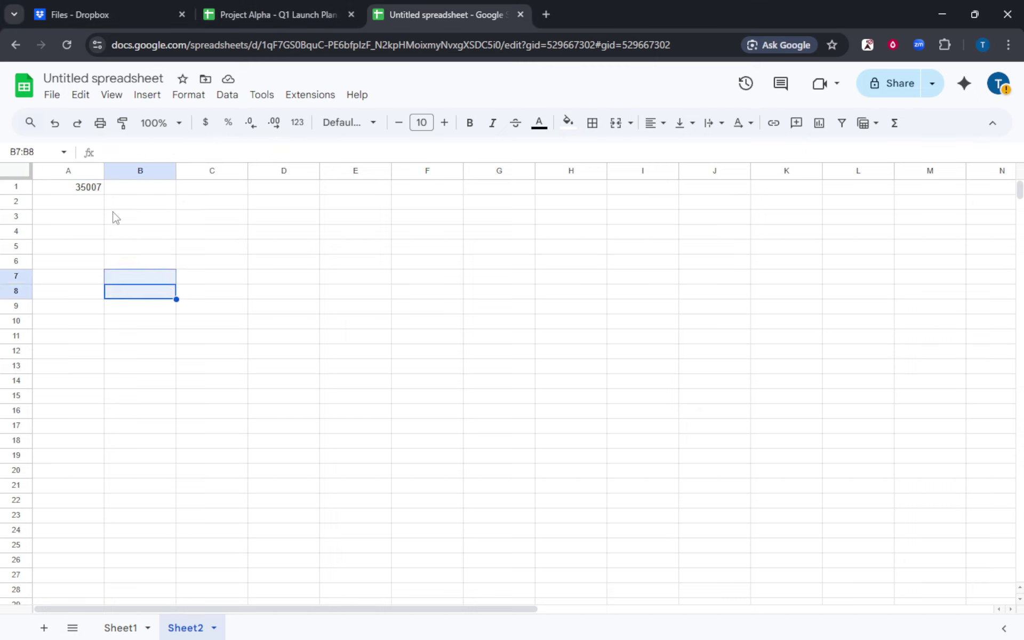
Step: Delete the SUM formula from Sheet2's A1 and view Sheet1's nine values
click(91, 192)
key(Delete)
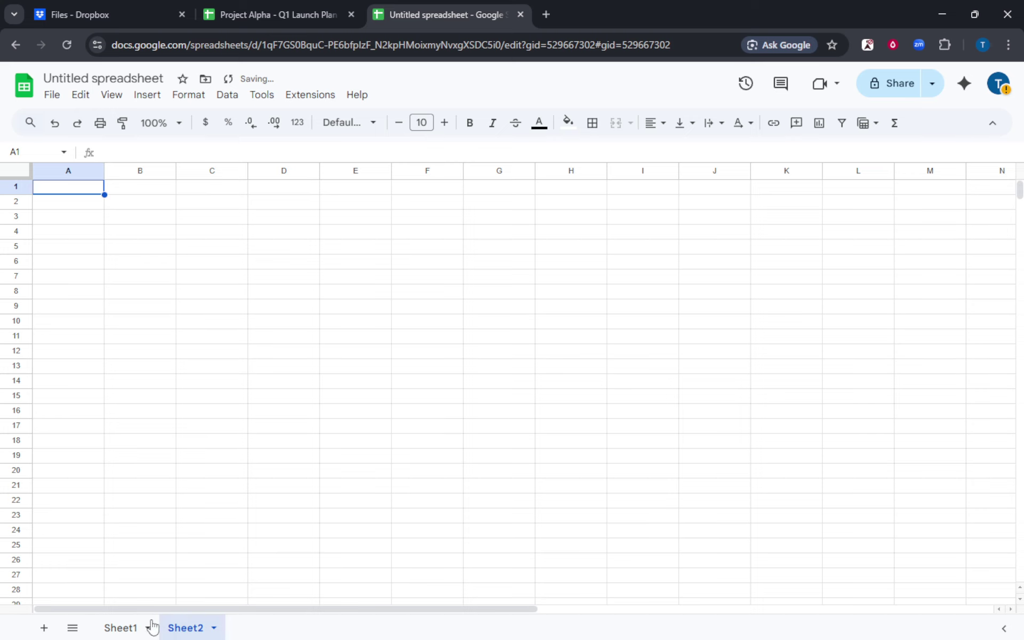
click(122, 628)
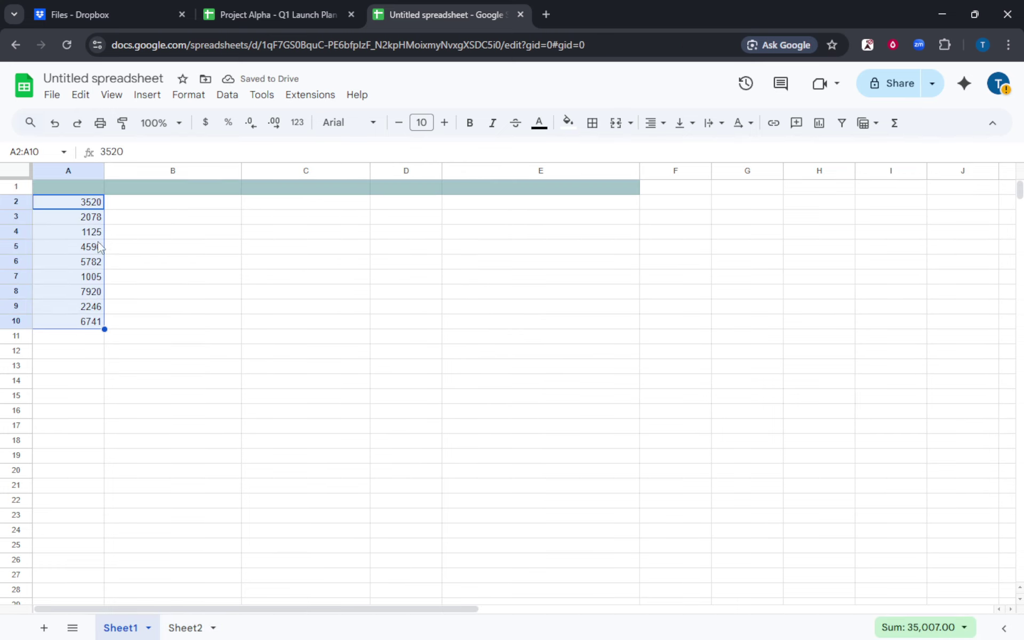
click(172, 291)
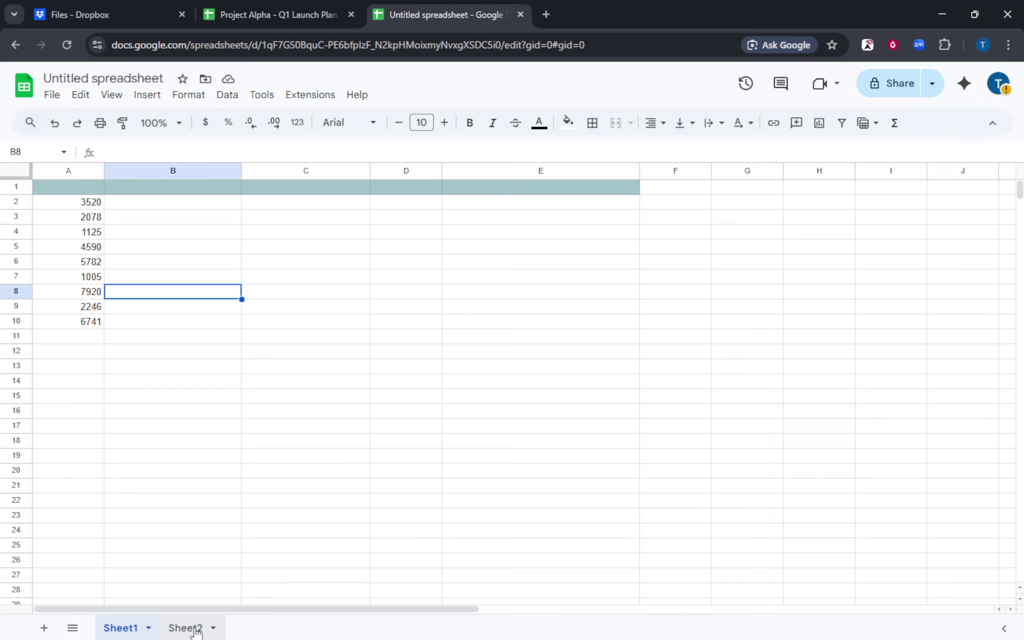
Step: Select the spreadsheet's ID in the web address on Sheet1, then return to Sheet2
click(195, 629)
click(133, 629)
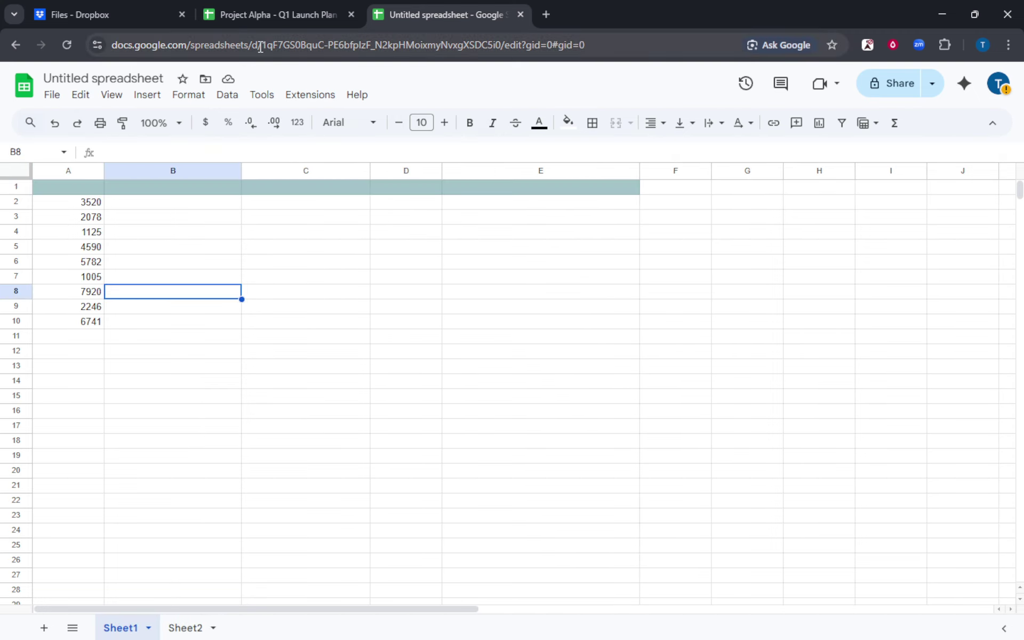
drag(258, 45, 669, 55)
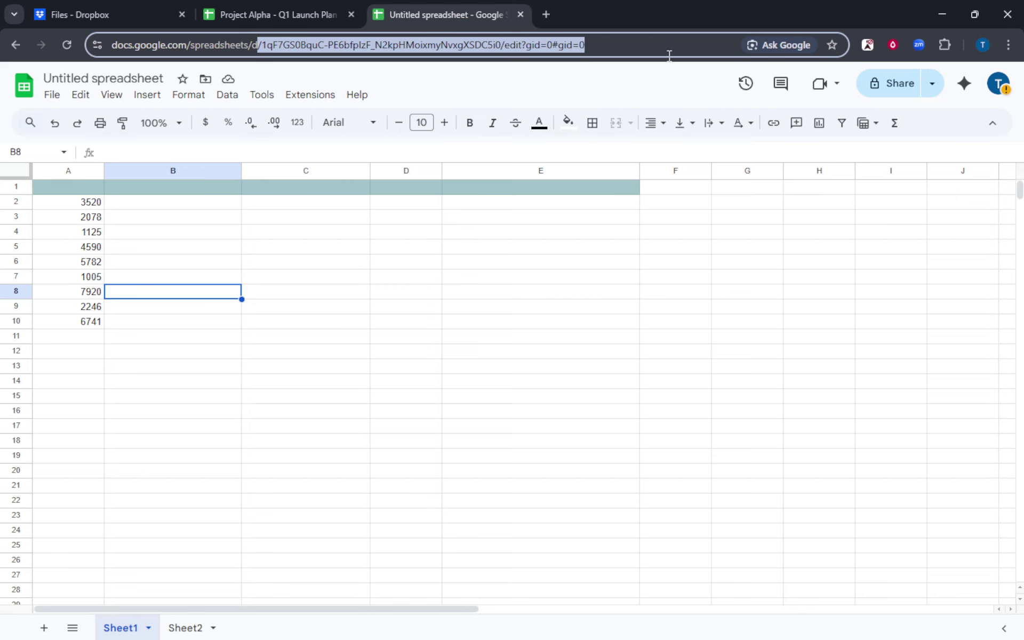
click(193, 628)
click(140, 274)
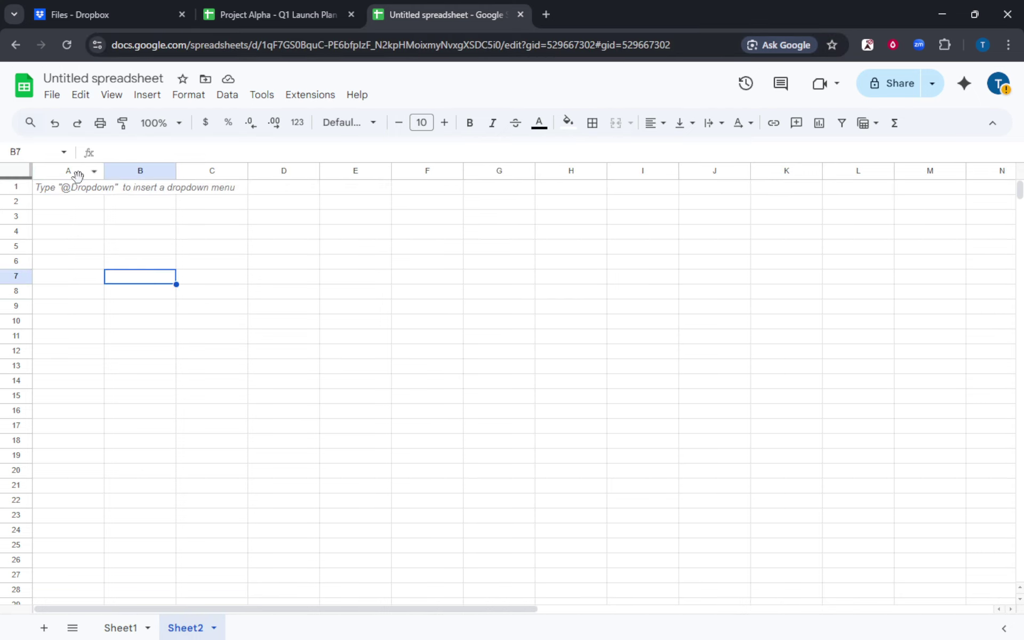
Step: Paste an IMPORTRANGE formula with the spreadsheet URL and "Sheet1!A2:A100" into A1, highlighting each argument
click(76, 193)
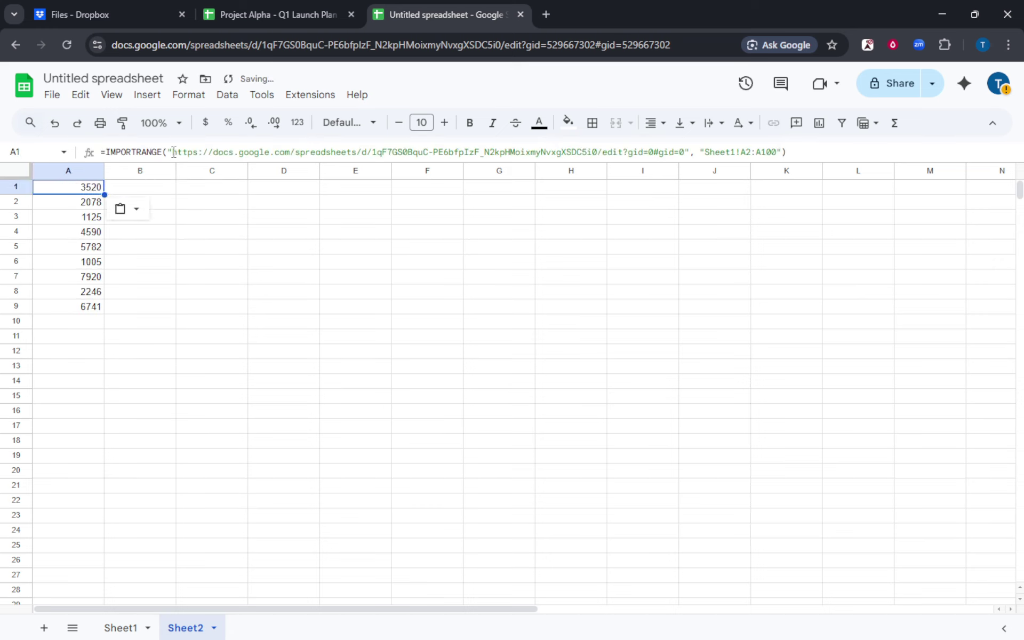
drag(174, 152, 675, 152)
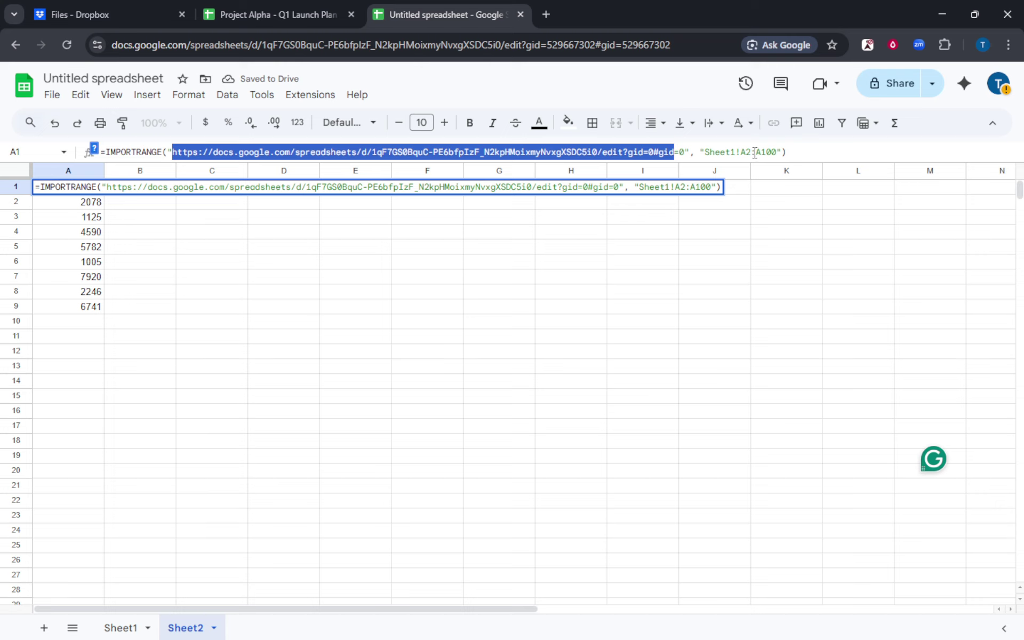
drag(705, 153, 776, 153)
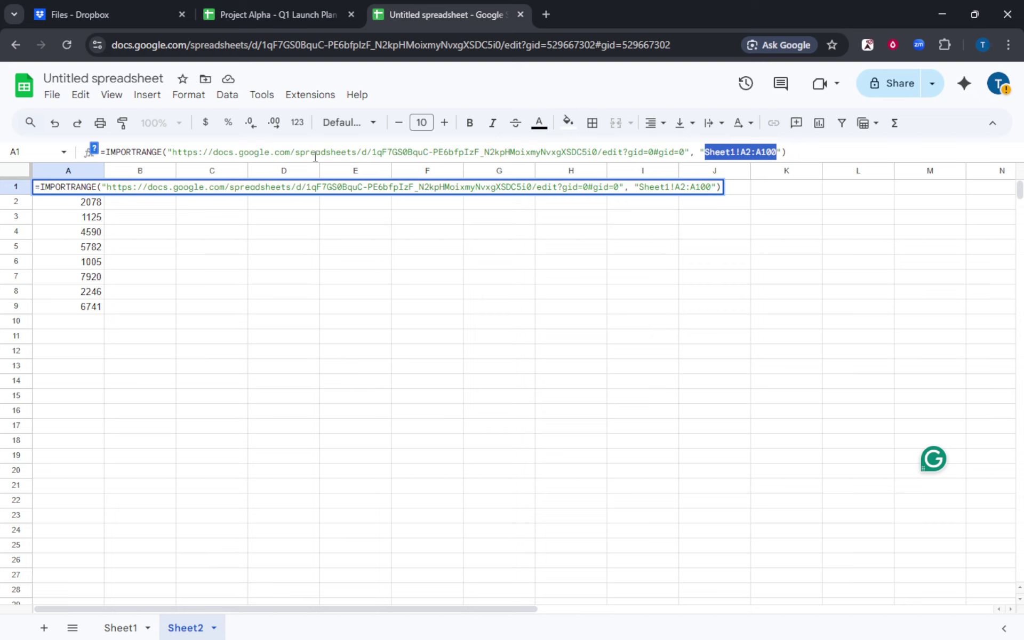
click(162, 338)
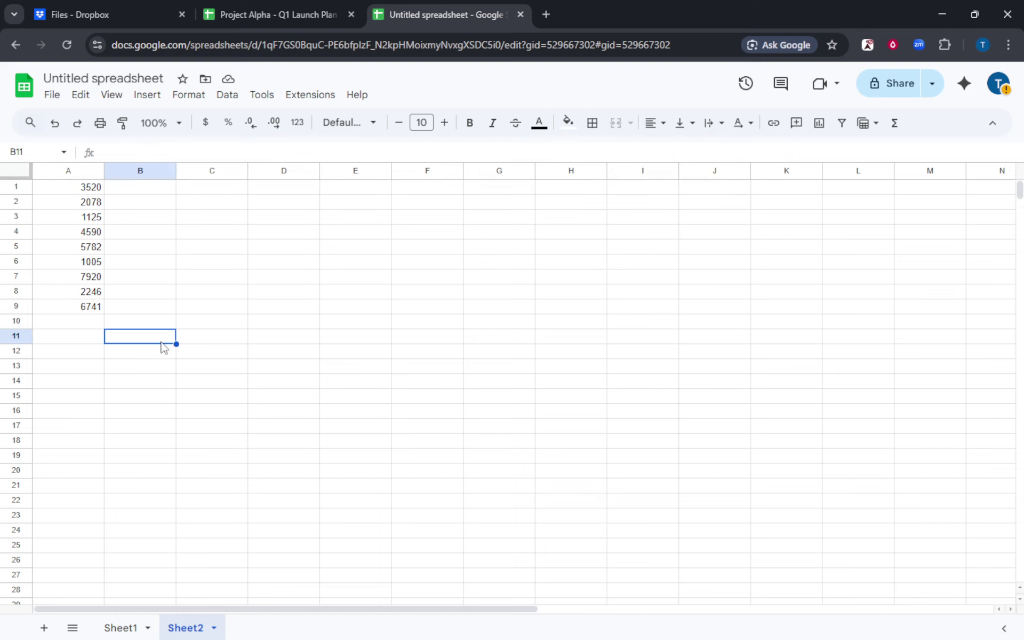
drag(96, 194, 99, 307)
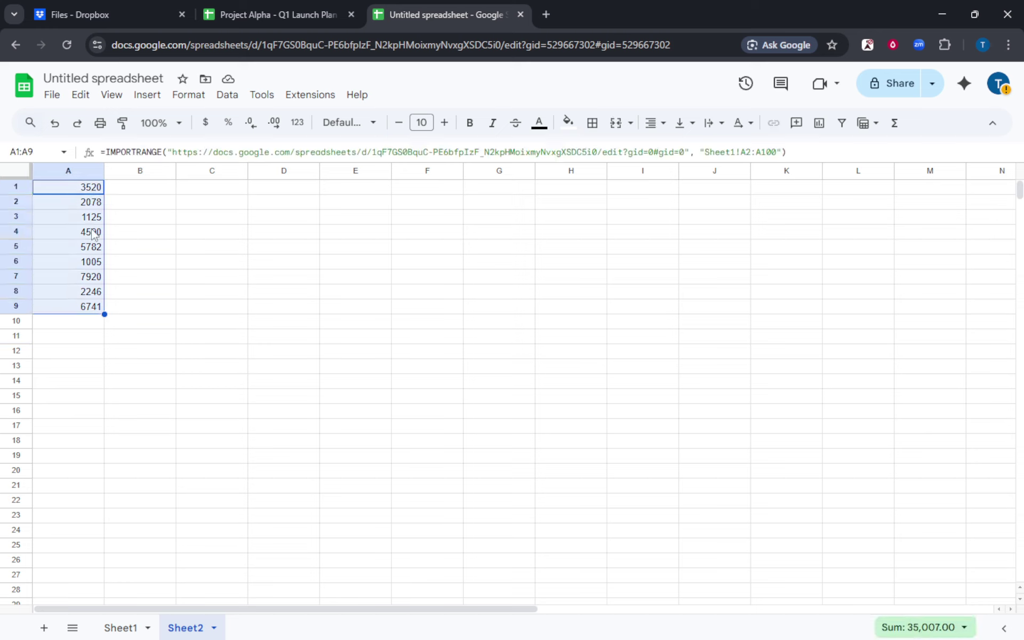
click(127, 628)
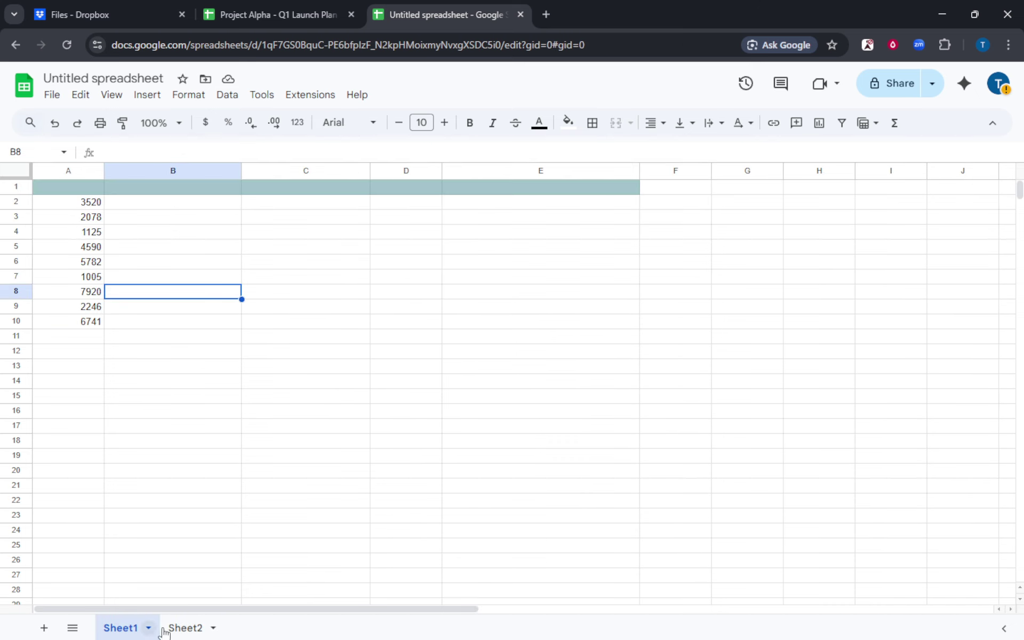
click(187, 628)
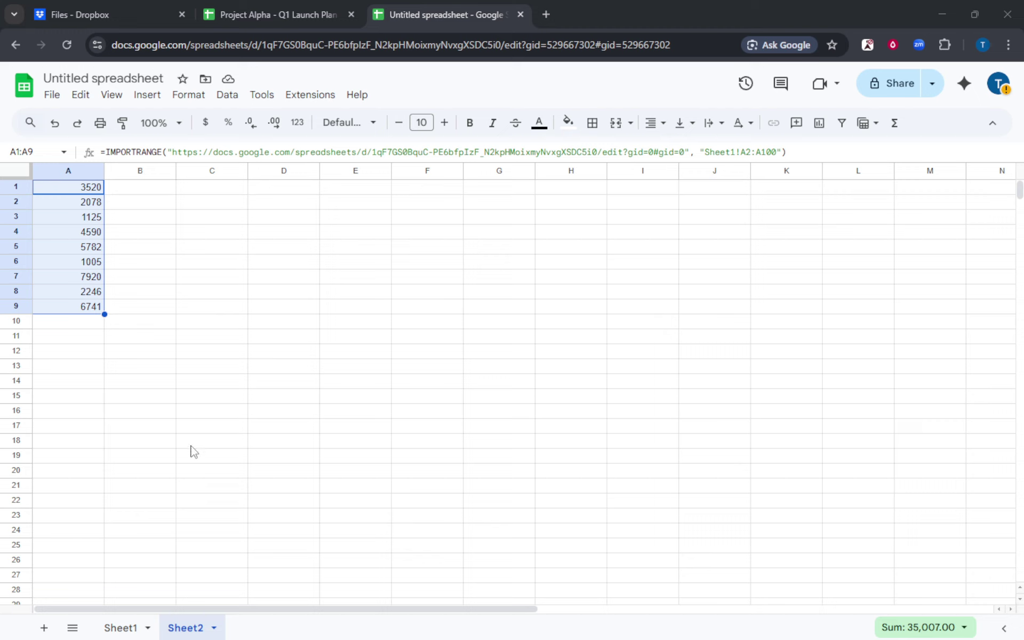
click(128, 630)
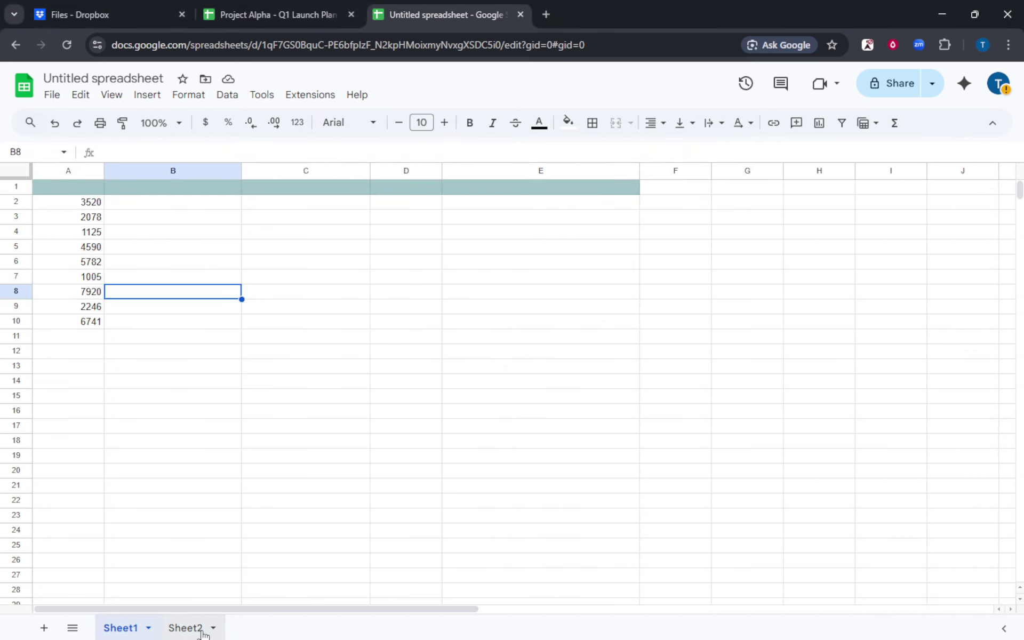
click(203, 632)
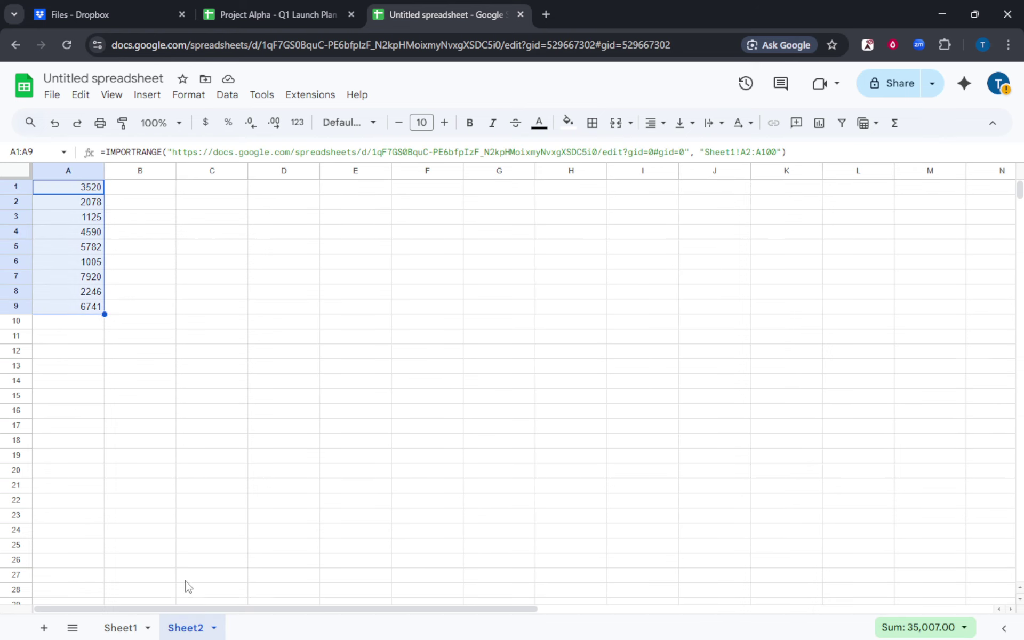